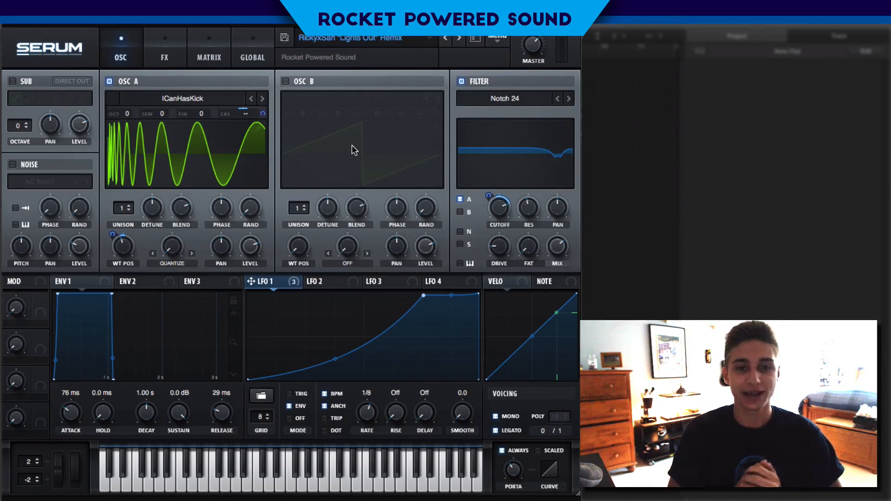
# Reset the synth to the init preset
pyautogui.click(499, 41)
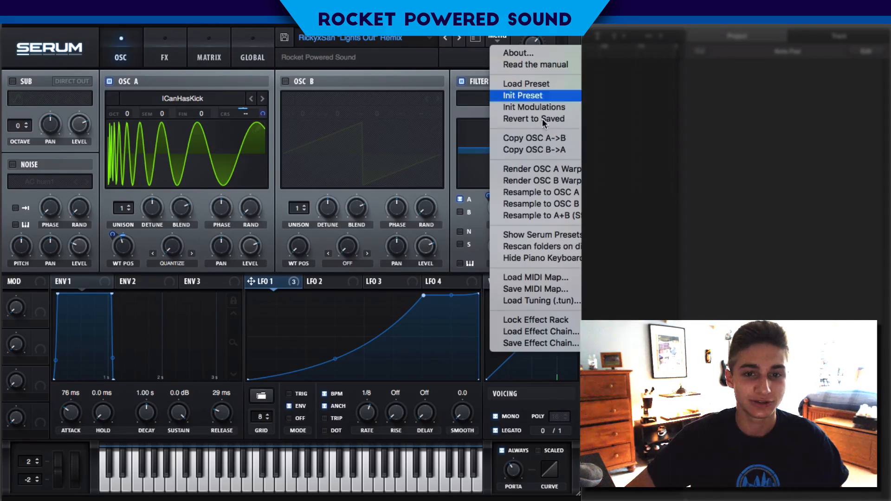
pyautogui.click(533, 96)
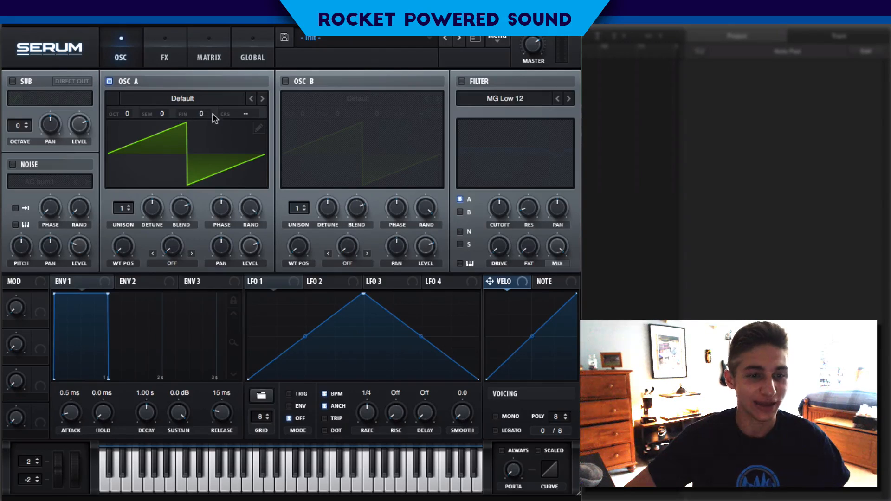
# Load the Digital wavetable ICanHasKick into oscillator A and raise its wavetable position to just below halfway
pyautogui.click(211, 101)
pyautogui.moveTo(219, 125)
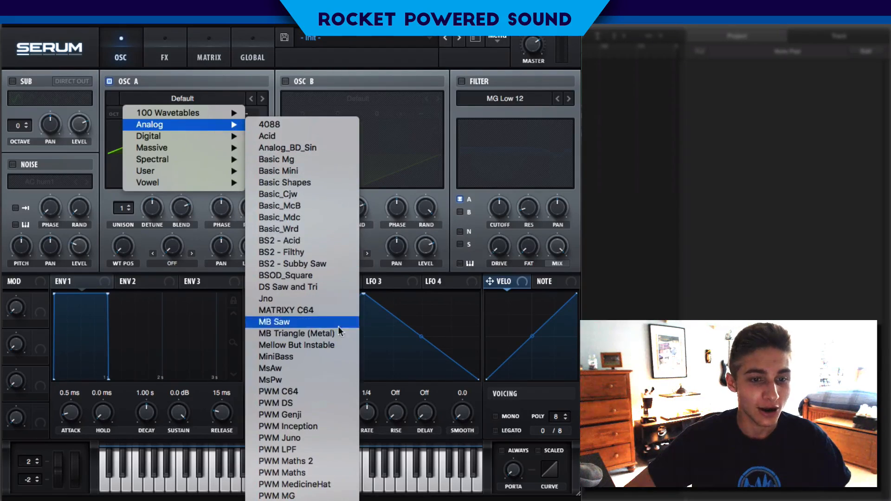
pyautogui.moveTo(191, 136)
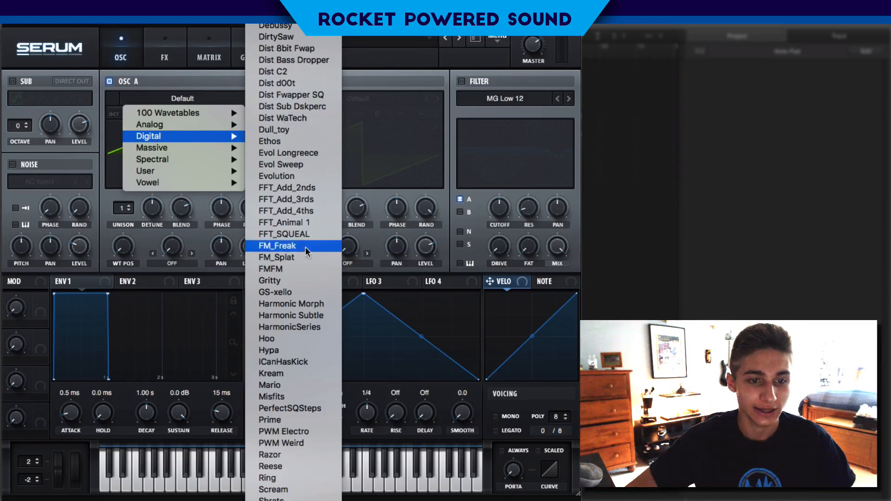
pyautogui.click(316, 364)
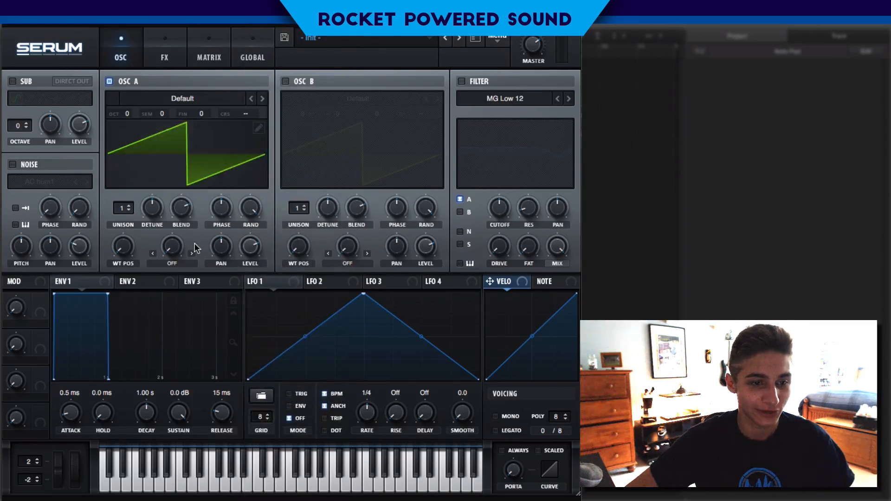
pyautogui.moveTo(120, 246); pyautogui.dragTo(86, 146)
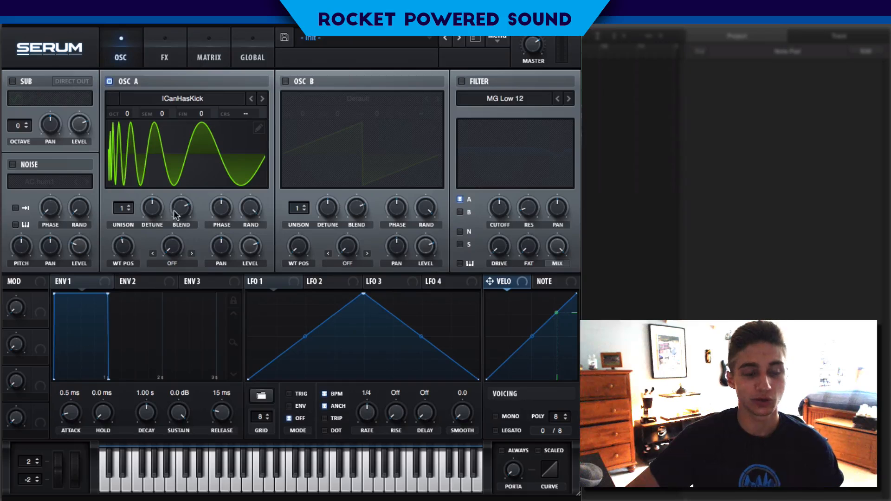
# Switch temporarily from oscillator A to oscillator B to audition its default saw wave, and return to oscillator A
pyautogui.click(110, 81)
pyautogui.click(285, 81)
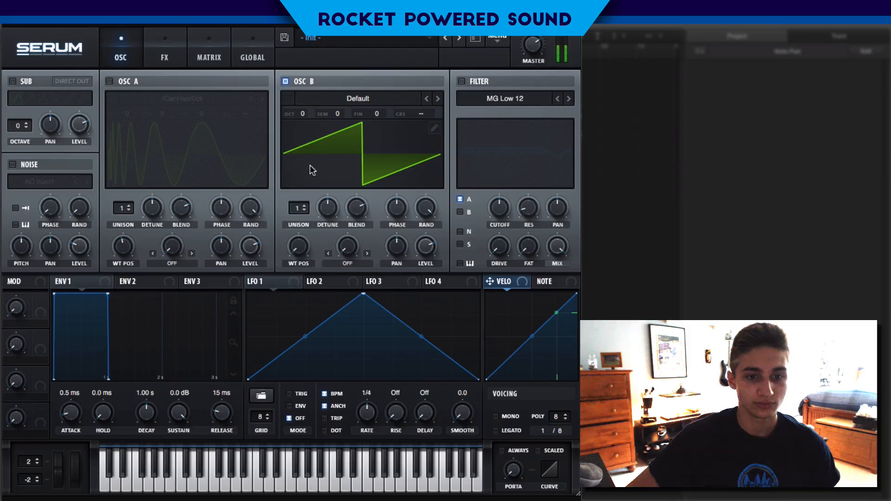
pyautogui.click(286, 81)
pyautogui.click(109, 81)
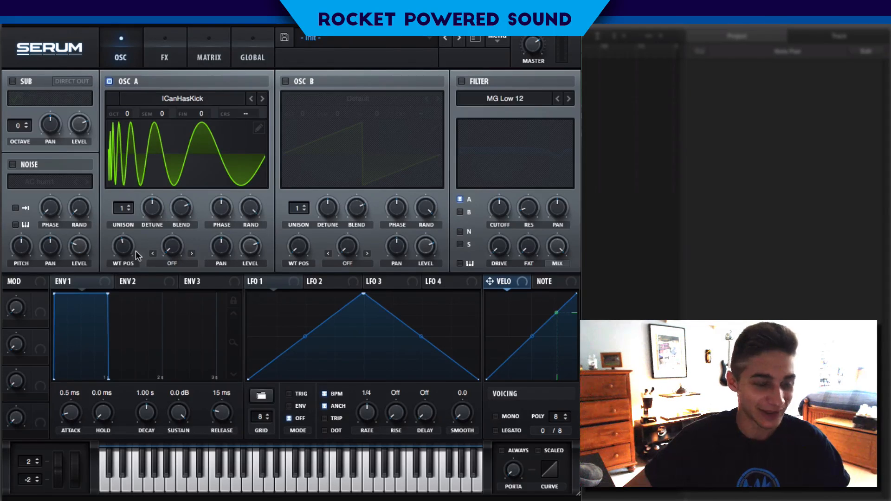
# Sweep oscillator A's wavetable position, settle it slightly below the middle, and return the waveform display to 2D
pyautogui.moveTo(134, 252); pyautogui.dragTo(137, 218)
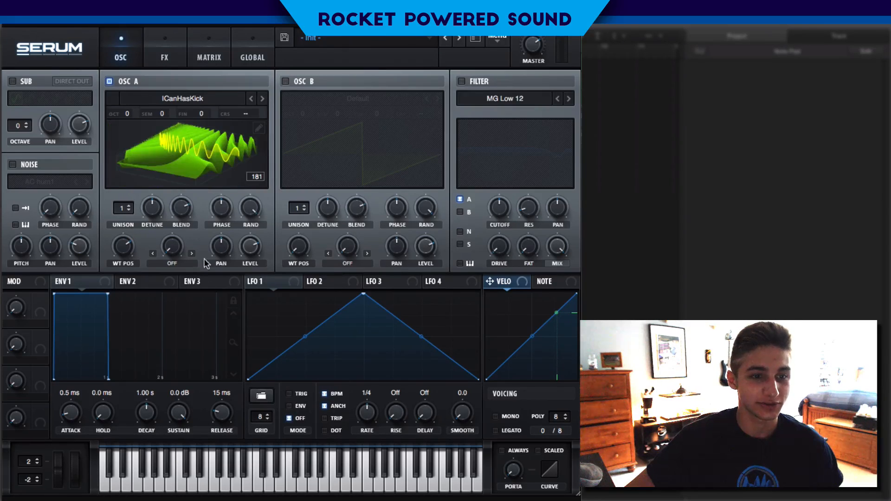
pyautogui.moveTo(130, 247); pyautogui.dragTo(110, 264)
pyautogui.click(218, 161)
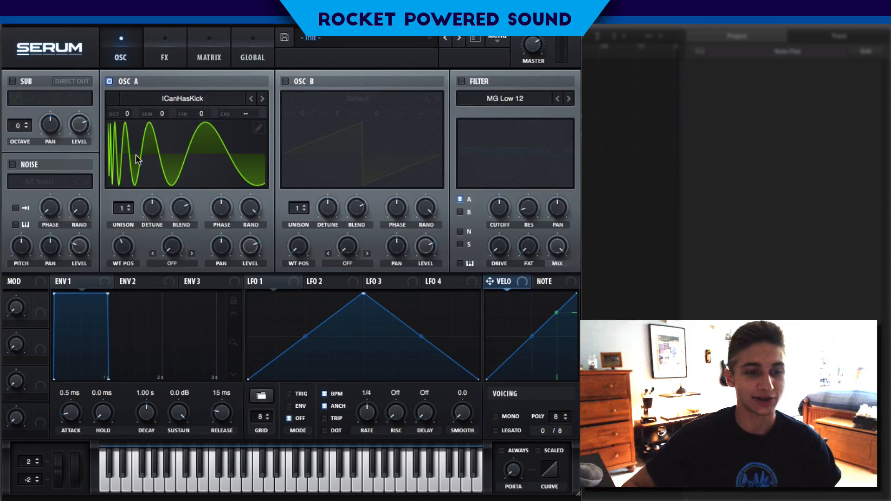
pyautogui.moveTo(131, 249)
pyautogui.mouseDown()
pyautogui.moveTo(143, 228)
pyautogui.moveTo(139, 245)
pyautogui.mouseUp()
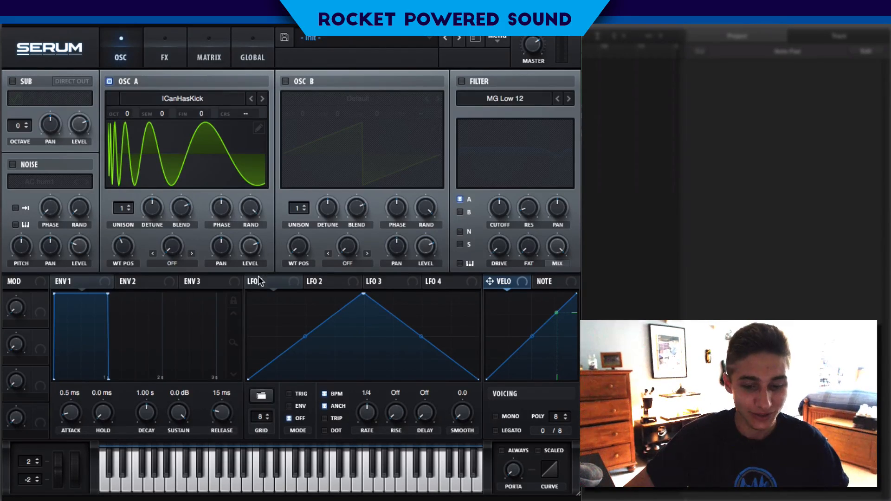
pyautogui.moveTo(136, 250); pyautogui.dragTo(135, 246)
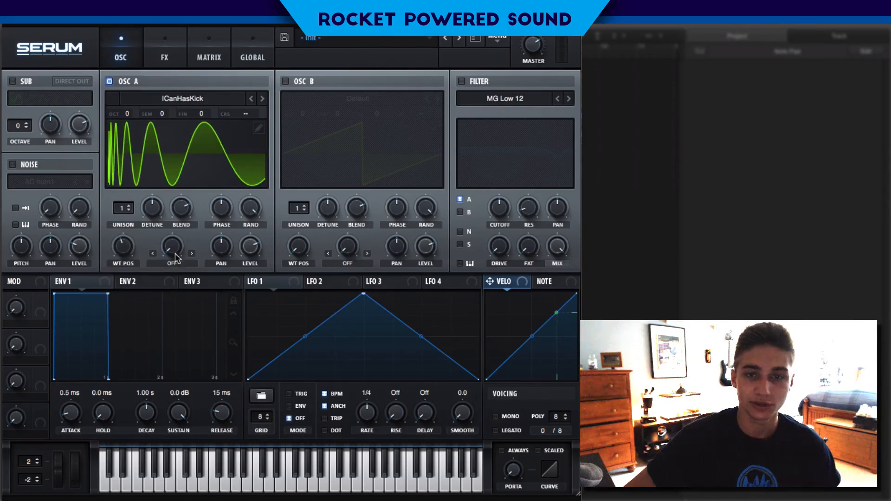
# Assign LFO 1 to oscillator A's wavetable position and shape it into a concave rise that levels off near the maximum
pyautogui.moveTo(251, 281); pyautogui.dragTo(123, 246)
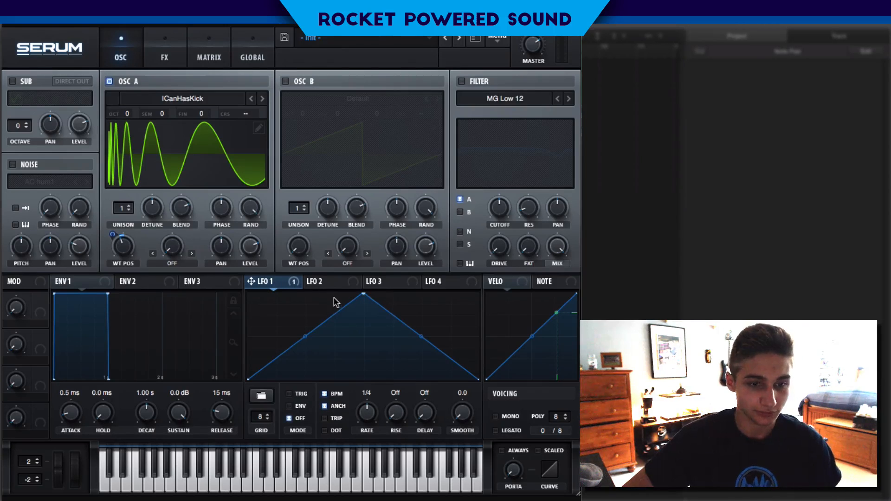
pyautogui.moveTo(365, 295); pyautogui.dragTo(478, 292)
pyautogui.doubleClick(458, 309)
pyautogui.moveTo(334, 346); pyautogui.dragTo(346, 353)
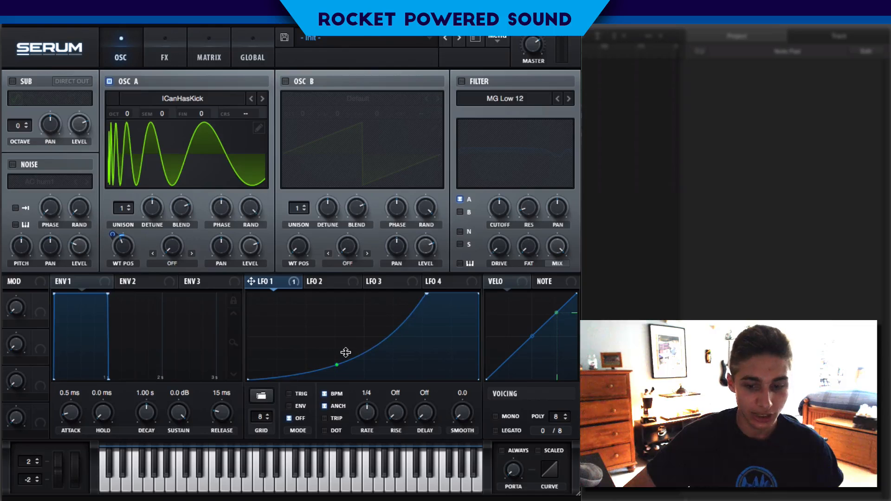
pyautogui.moveTo(426, 293); pyautogui.dragTo(424, 296)
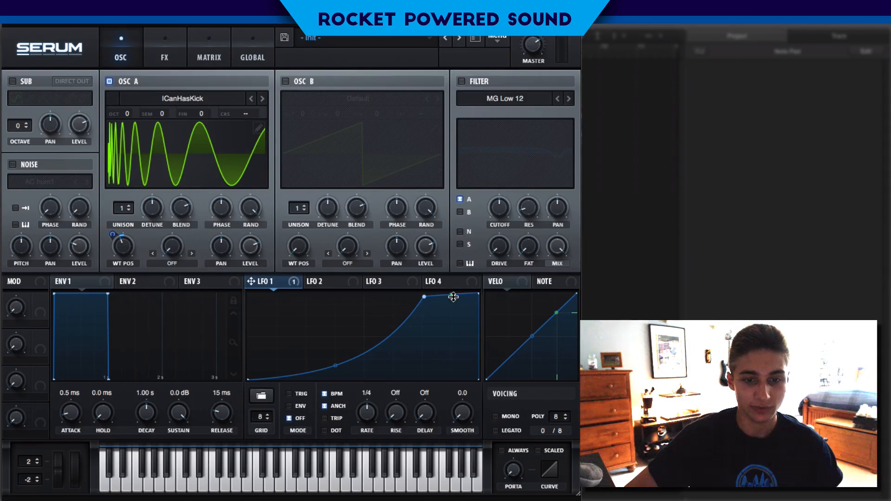
pyautogui.moveTo(423, 298); pyautogui.dragTo(425, 297)
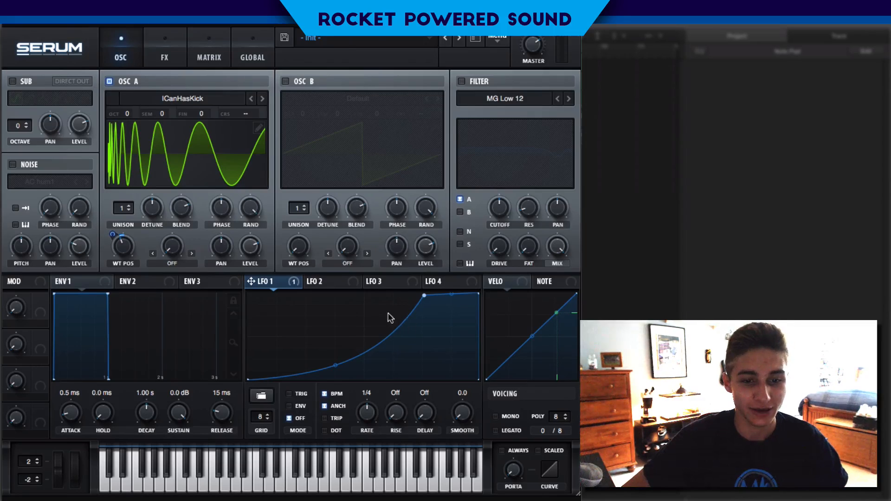
# Assign LFO 1 to oscillator A's coarse pitch and set LFO 1 to ENV mode
pyautogui.moveTo(268, 285); pyautogui.dragTo(246, 114)
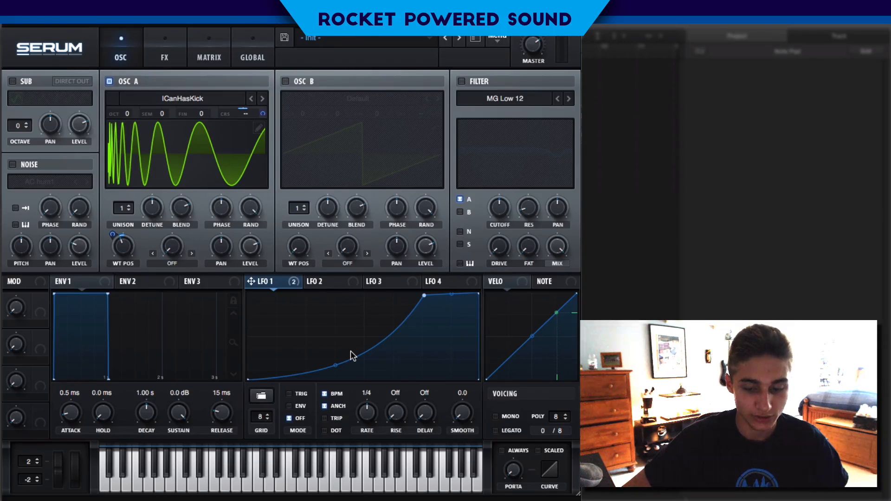
pyautogui.click(294, 395)
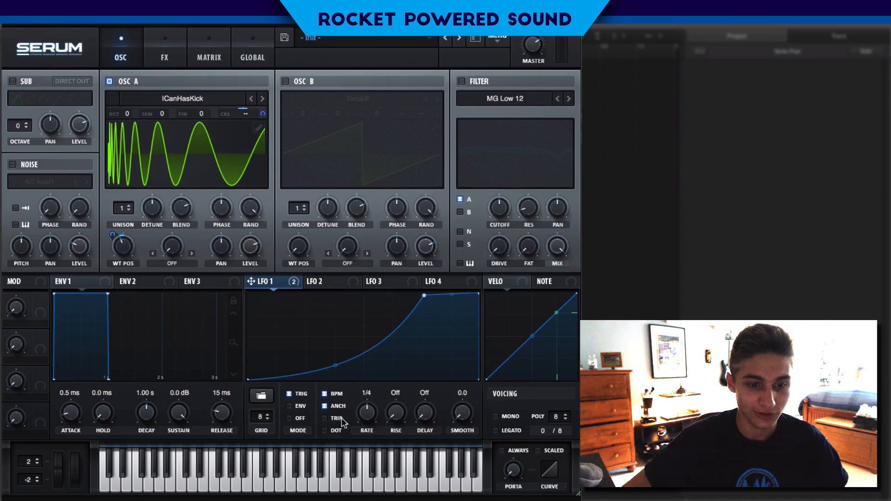
pyautogui.click(290, 405)
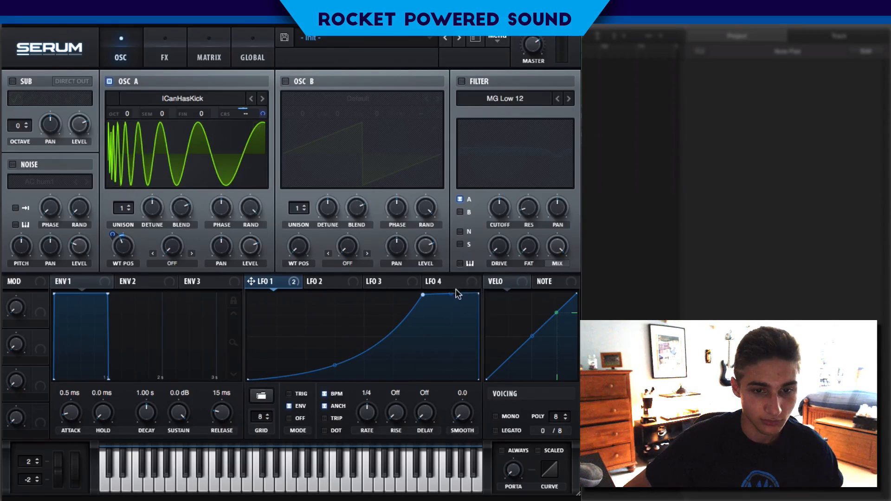
# Lower the upper bend point of the LFO 1 curve slightly and set the Env 1 release to 87 ms
pyautogui.moveTo(422, 295); pyautogui.dragTo(425, 297)
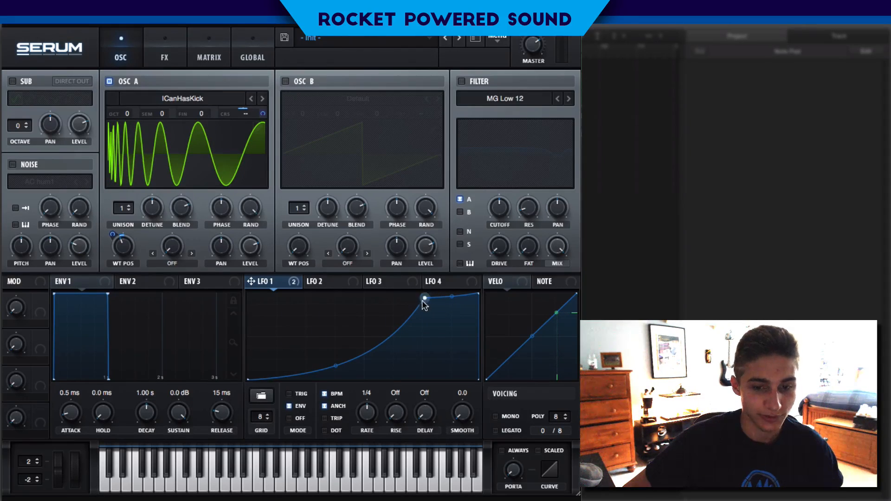
pyautogui.moveTo(424, 302); pyautogui.dragTo(422, 304)
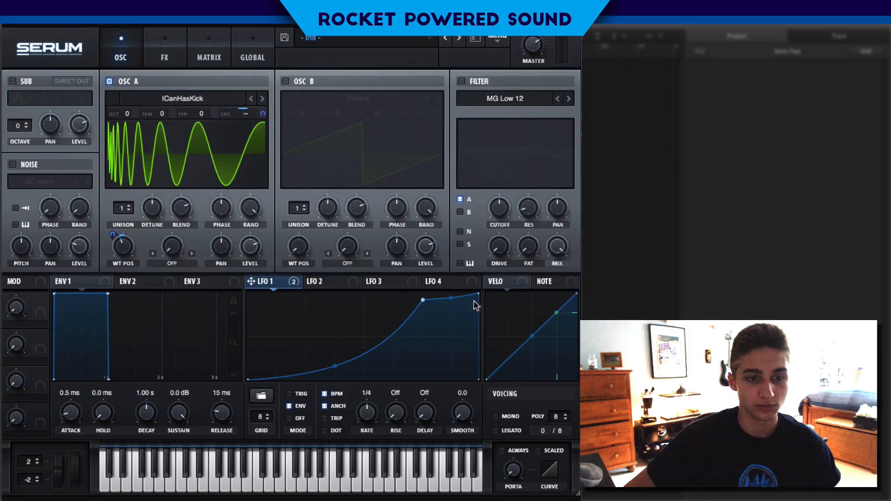
pyautogui.moveTo(228, 422); pyautogui.dragTo(232, 415)
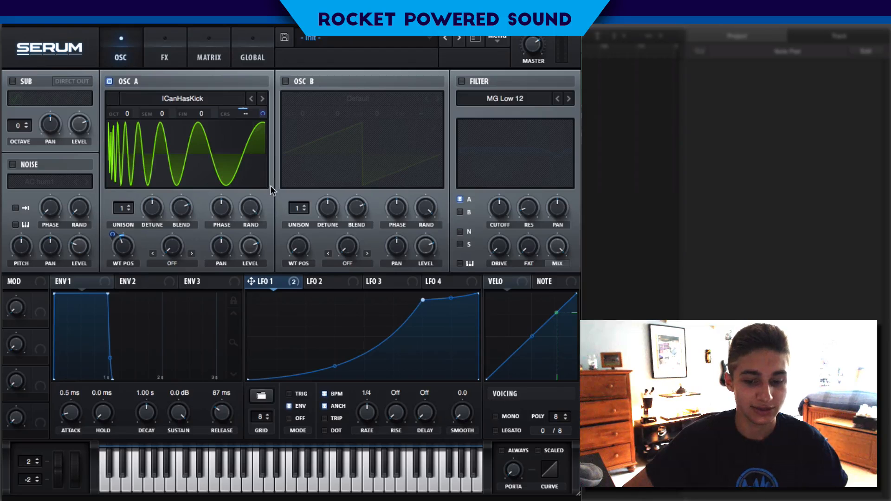
# Enable the filter and set its type to Notch 24
pyautogui.click(460, 81)
pyautogui.click(504, 98)
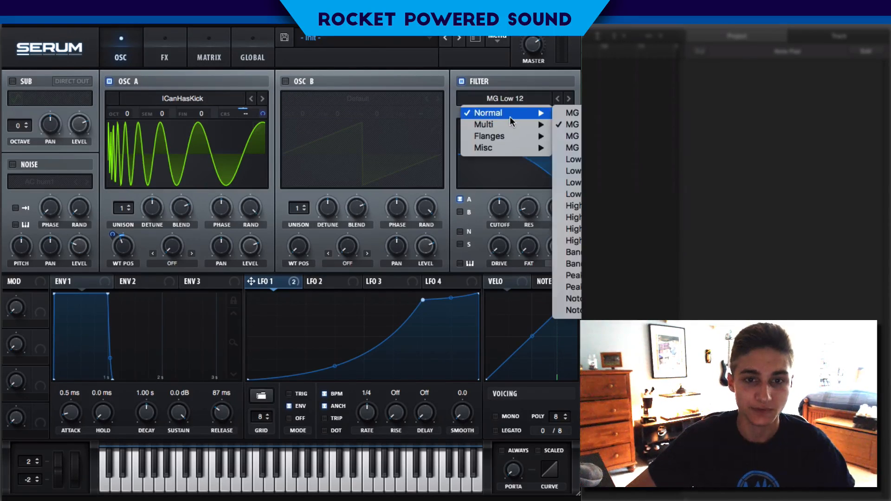
pyautogui.moveTo(537, 130)
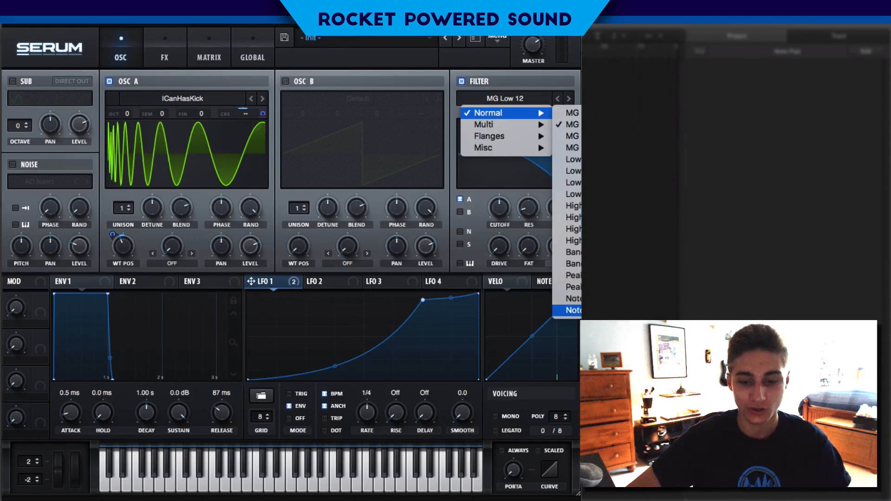
pyautogui.press('Escape')
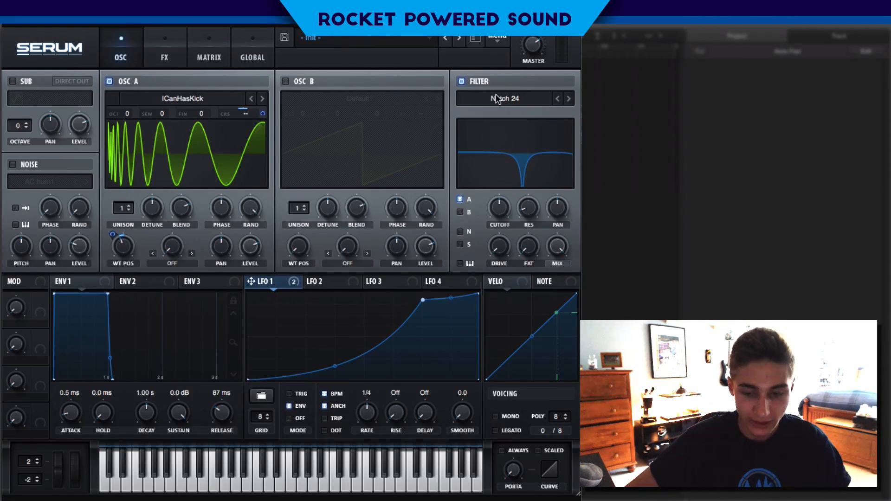
pyautogui.click(492, 97)
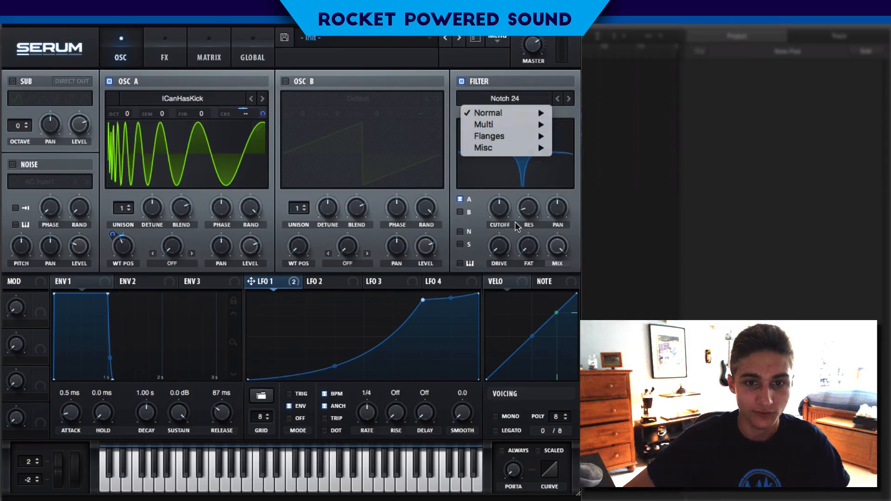
pyautogui.click(508, 211)
# Sweep the filter cutoff, leave it in the high range, and assign LFO 1 to modulate it
pyautogui.moveTo(502, 207); pyautogui.dragTo(472, 198)
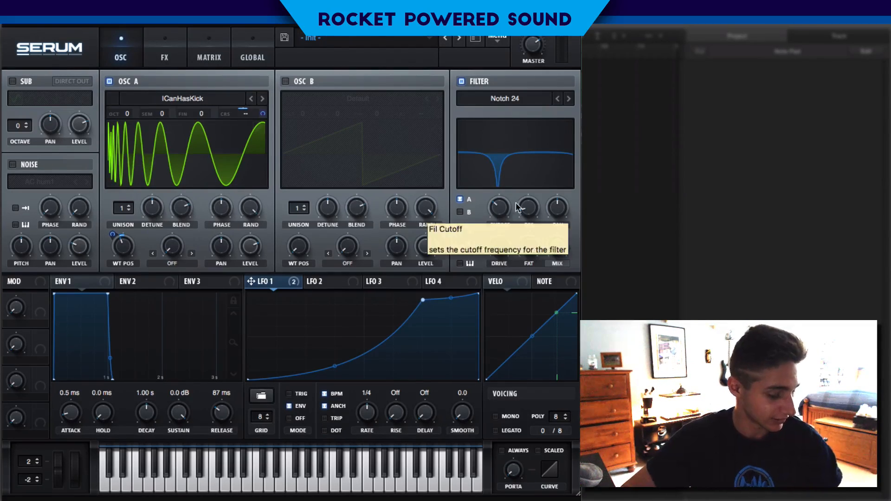
pyautogui.moveTo(503, 210); pyautogui.dragTo(520, 153)
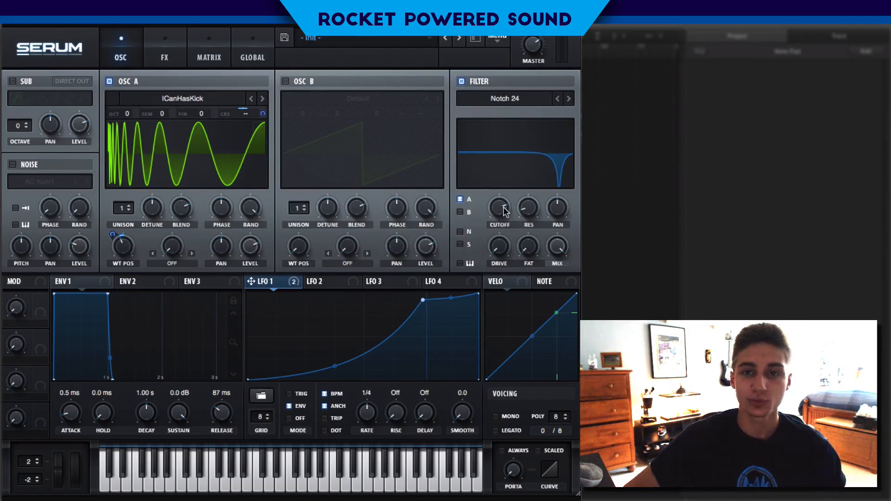
pyautogui.moveTo(494, 207); pyautogui.dragTo(456, 164)
pyautogui.moveTo(287, 282); pyautogui.dragTo(454, 204)
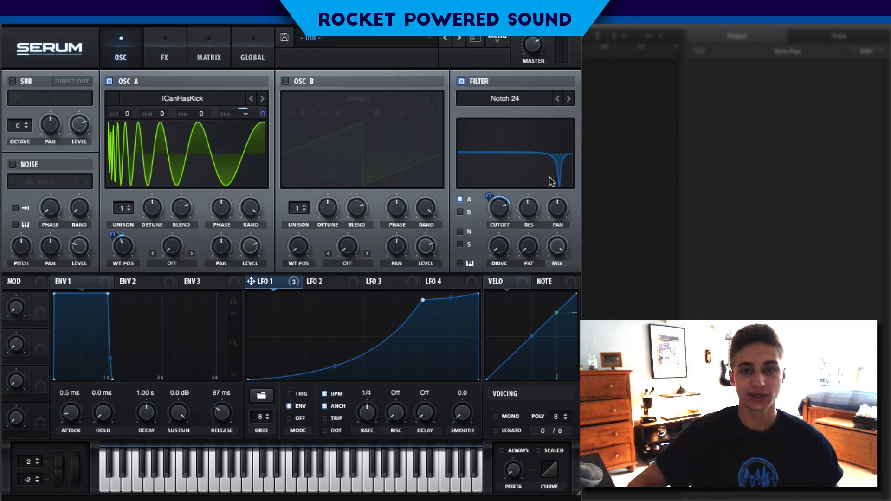
# Reduce the filter mix to make the notch shallower and raise the filter drive slightly
pyautogui.press('d')
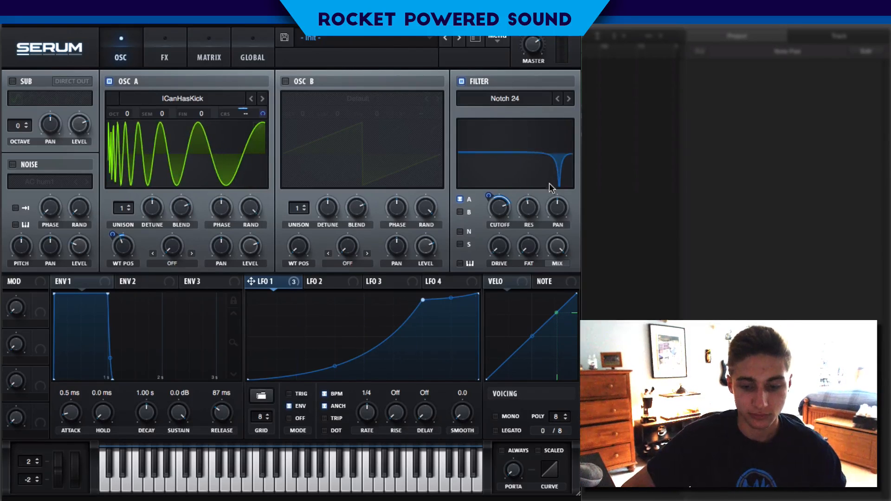
pyautogui.moveTo(557, 246); pyautogui.dragTo(539, 267)
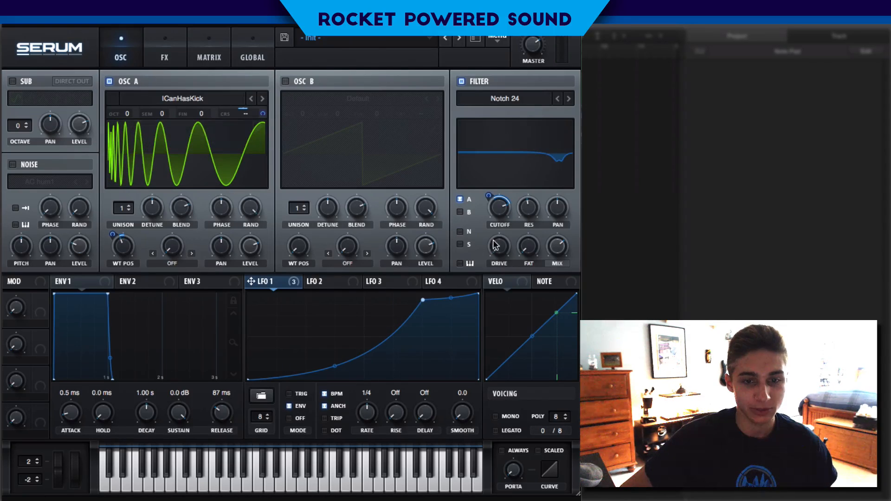
pyautogui.moveTo(497, 244); pyautogui.dragTo(494, 215)
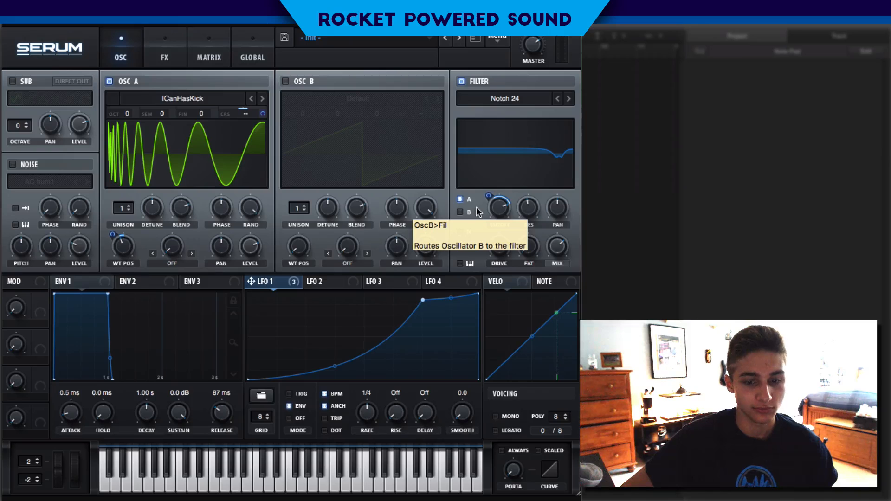
# Turn on Mono and Legato voicing and adjust the portamento time
pyautogui.click(495, 417)
pyautogui.click(495, 430)
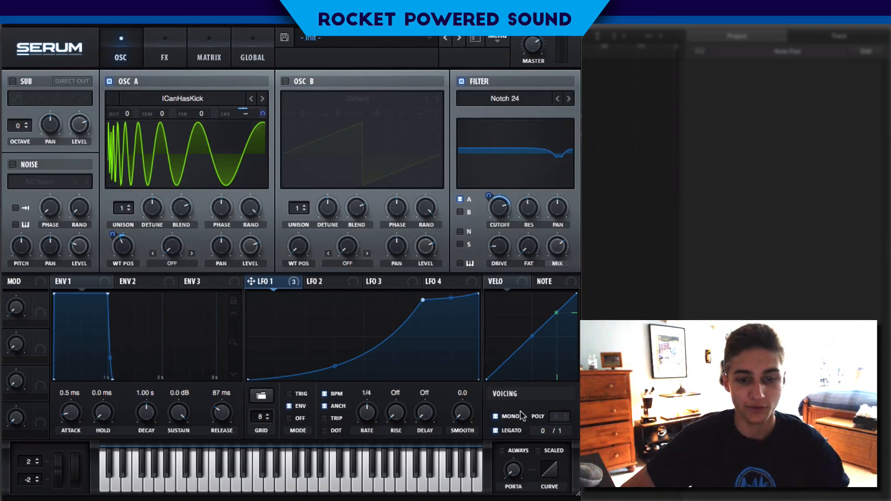
pyautogui.moveTo(519, 470); pyautogui.dragTo(517, 419)
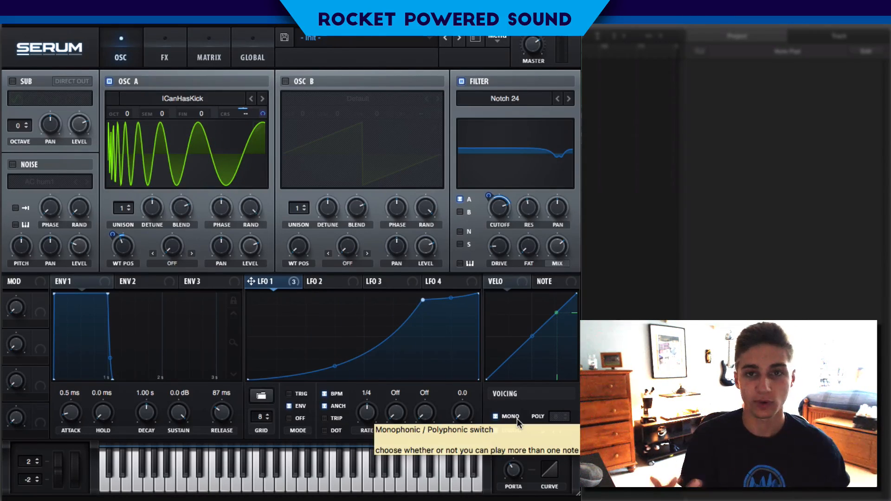
# Set the Envelope 1 attack to 65 ms and the LFO 1 rate to 1/8
pyautogui.click(166, 50)
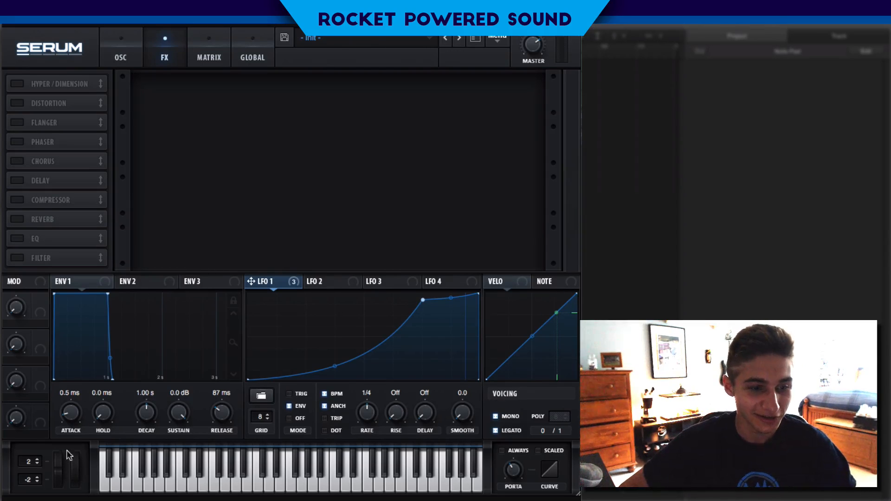
pyautogui.moveTo(68, 414); pyautogui.dragTo(74, 409)
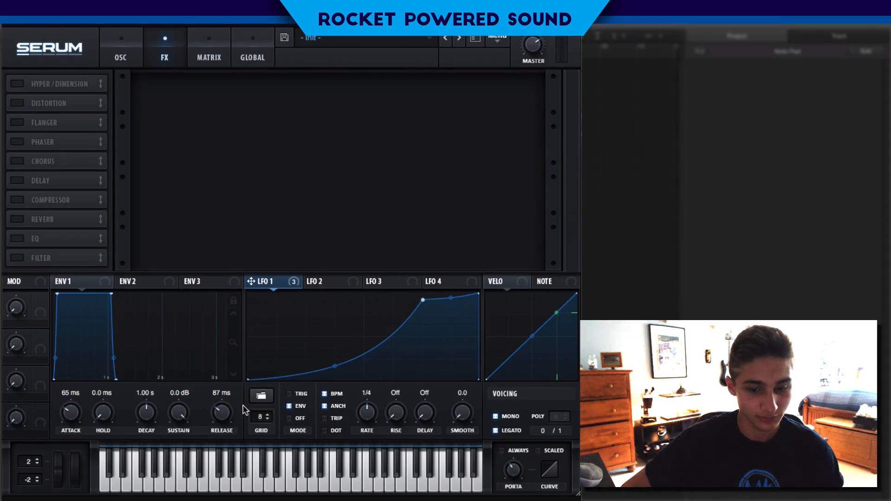
pyautogui.moveTo(367, 415); pyautogui.dragTo(368, 413)
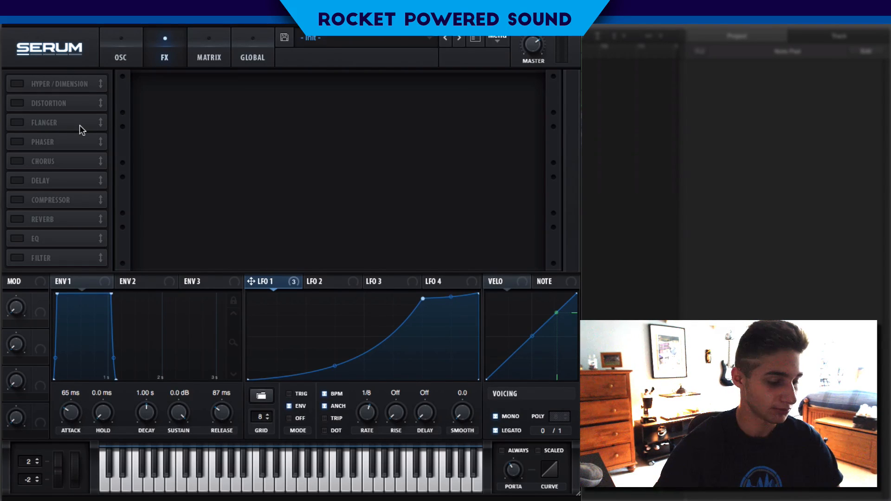
# Add a compressor at the start of the effects chain and switch it to multiband mode
pyautogui.click(15, 200)
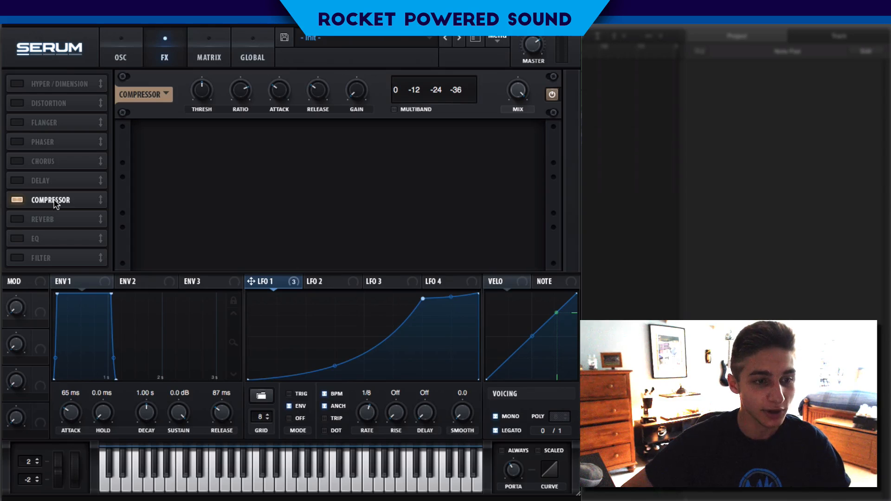
pyautogui.moveTo(55, 203); pyautogui.dragTo(33, 27)
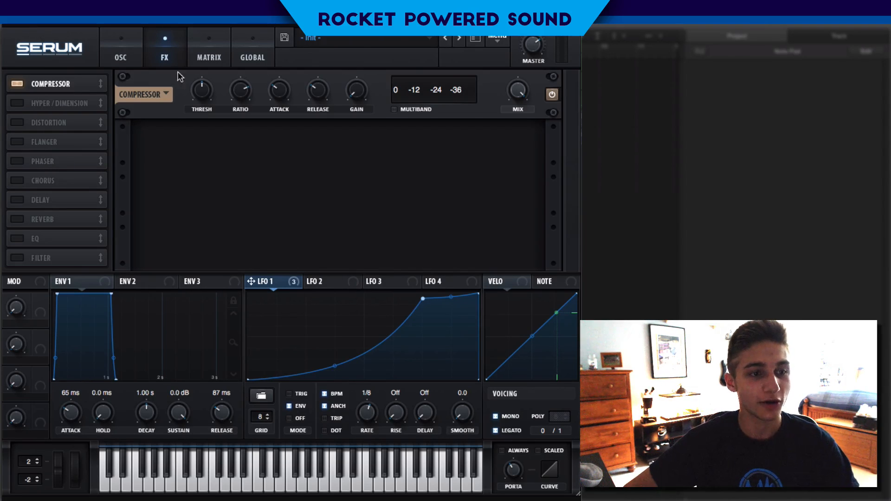
pyautogui.click(394, 110)
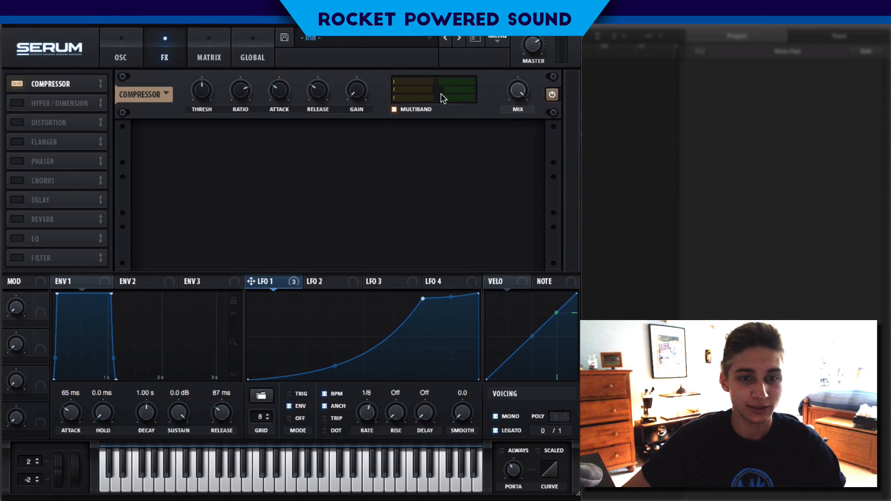
# Raise the compressor gain and adjust the levels of its multiband bands
pyautogui.moveTo(352, 88)
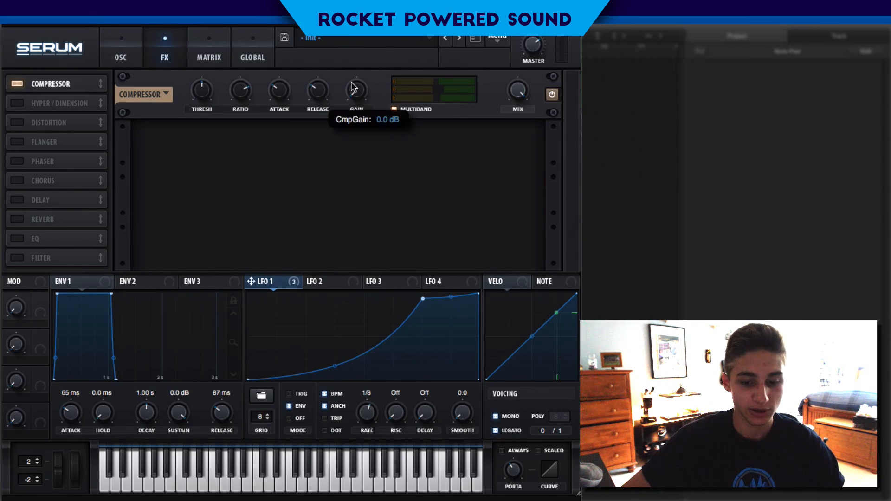
pyautogui.moveTo(353, 82); pyautogui.dragTo(350, 37)
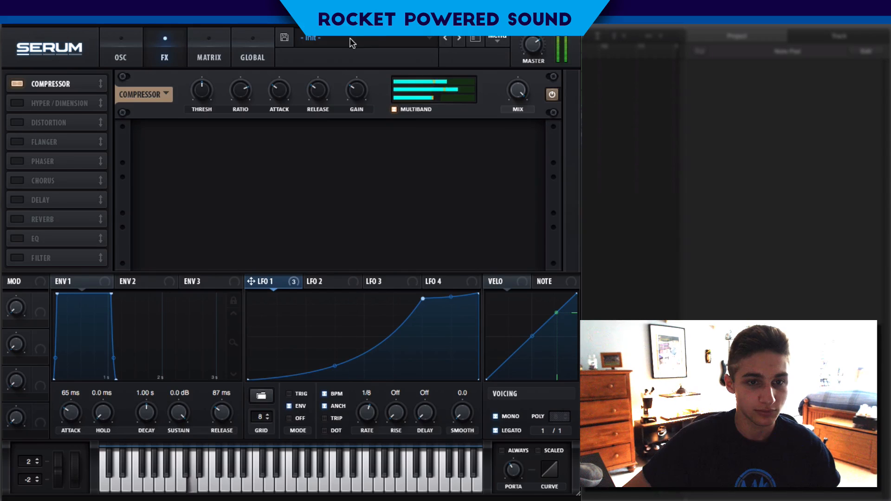
pyautogui.moveTo(423, 102); pyautogui.dragTo(443, 93)
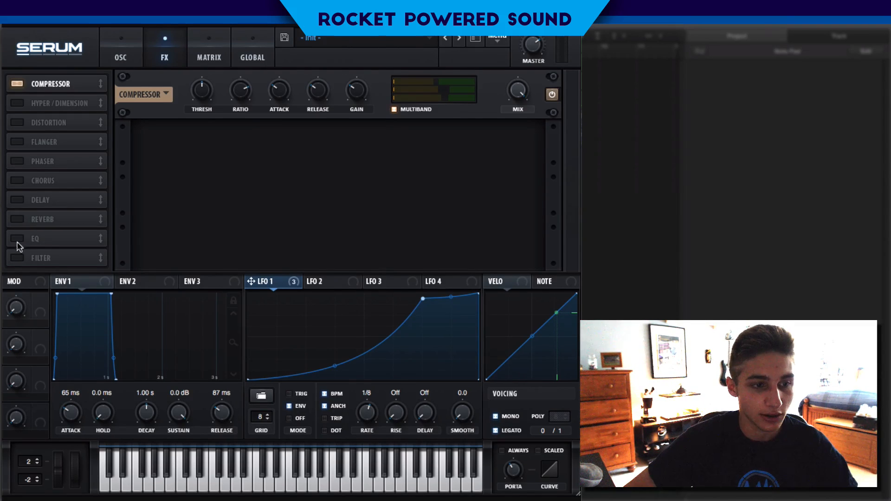
# Enable the Hyper/Dimension effect and reduce the Hyper mix to a low level
pyautogui.click(17, 121)
pyautogui.click(17, 103)
pyautogui.click(17, 121)
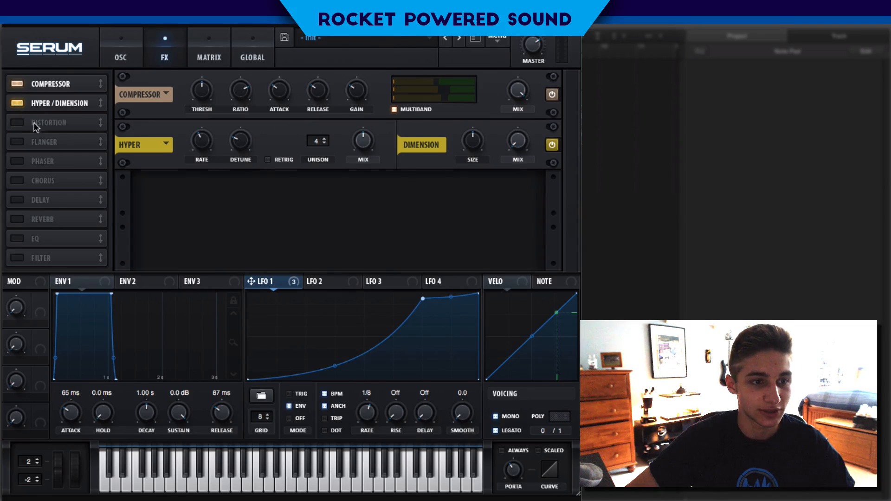
pyautogui.moveTo(367, 158); pyautogui.dragTo(325, 164)
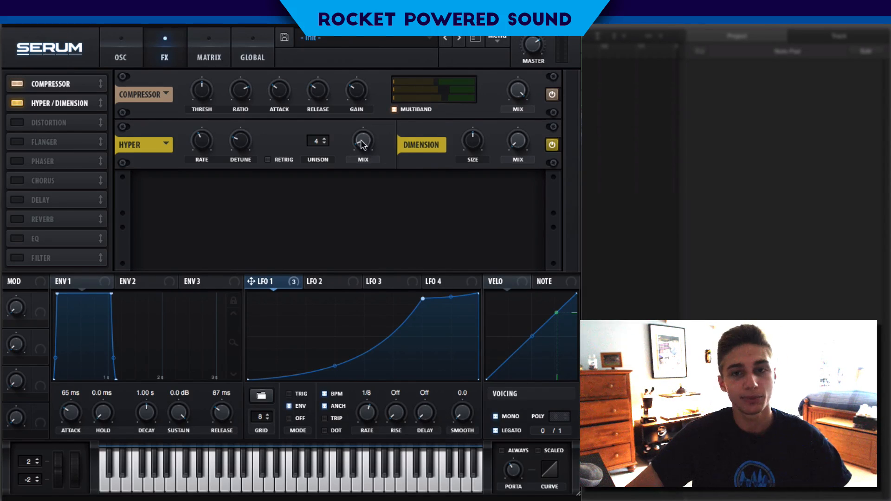
# Turn the Dimension size down to its minimum and set the Dimension mix slightly below halfway
pyautogui.moveTo(470, 143); pyautogui.dragTo(427, 193)
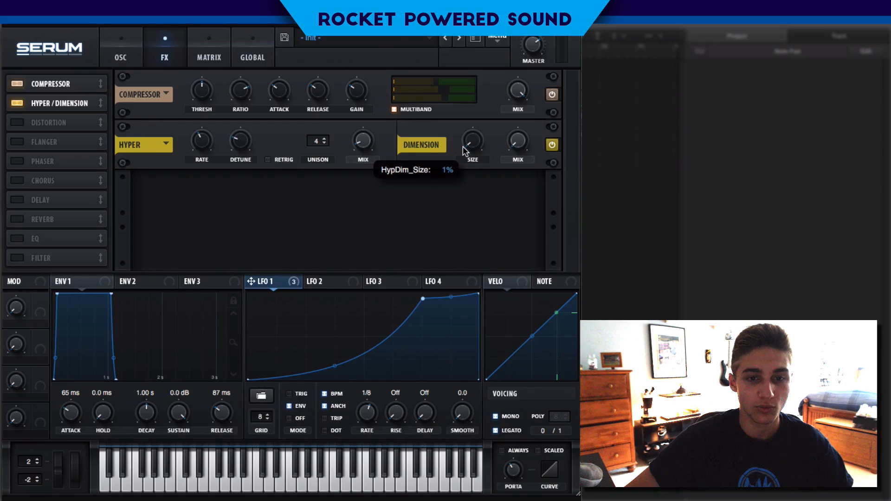
pyautogui.moveTo(519, 151); pyautogui.dragTo(502, 74)
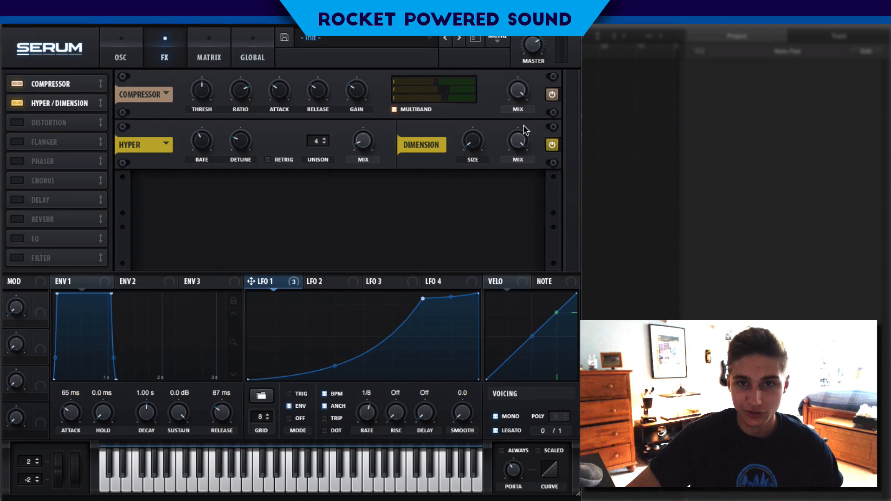
pyautogui.moveTo(471, 146)
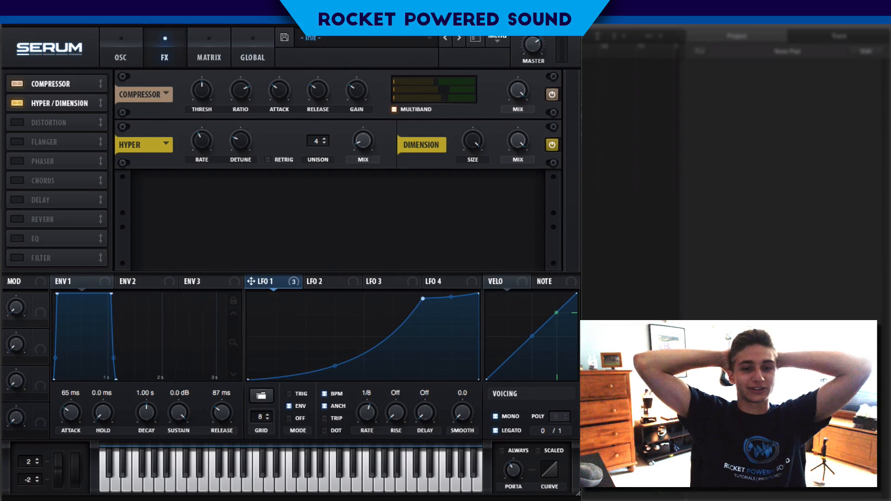
pyautogui.moveTo(473, 140); pyautogui.dragTo(391, 202)
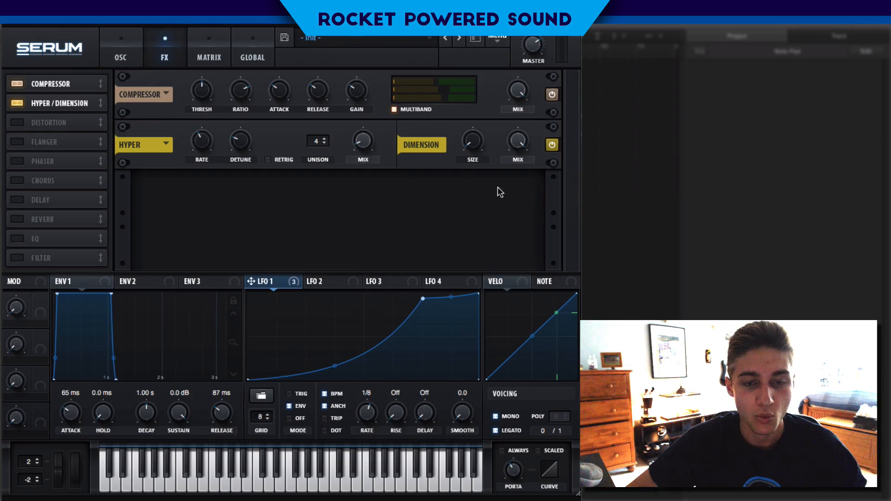
pyautogui.moveTo(508, 145); pyautogui.dragTo(462, 183)
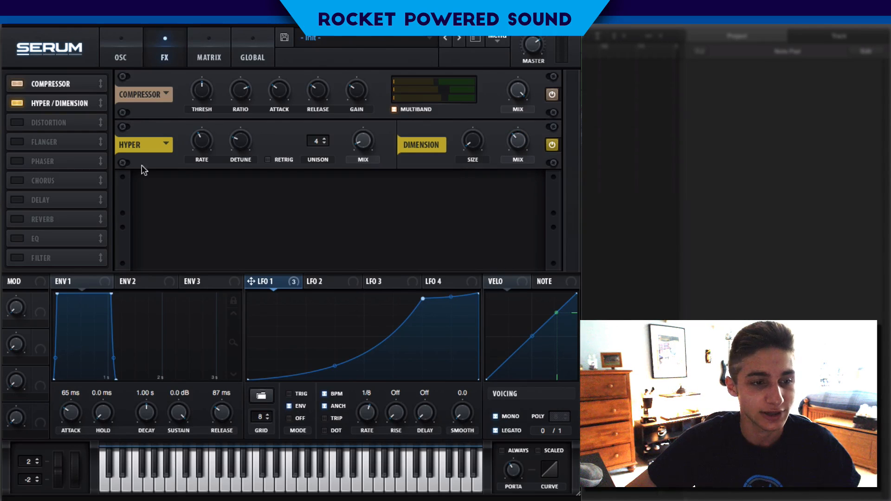
pyautogui.moveTo(529, 143)
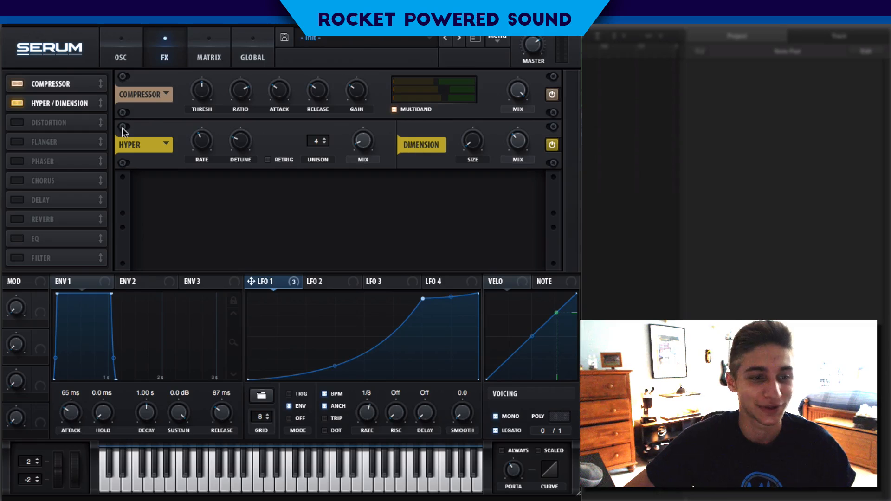
# Enable the reverb effect in Hall mode with a low mix, and return to the oscillator view
pyautogui.click(18, 218)
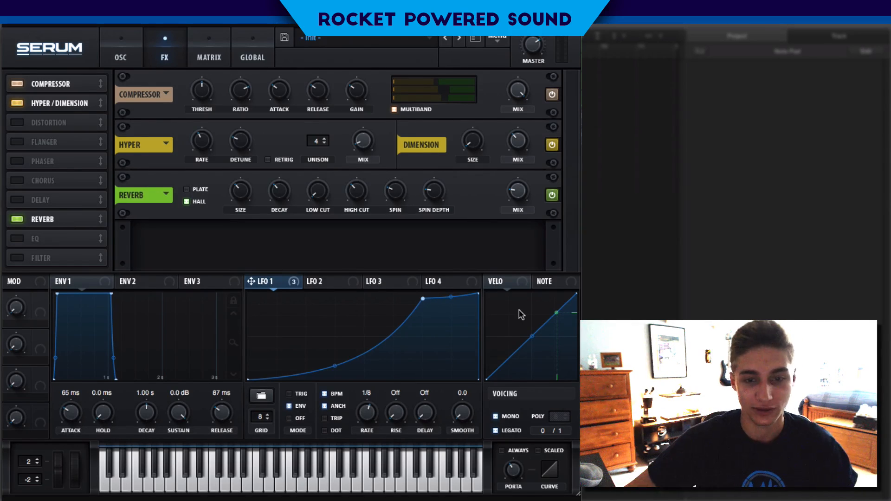
pyautogui.moveTo(522, 200)
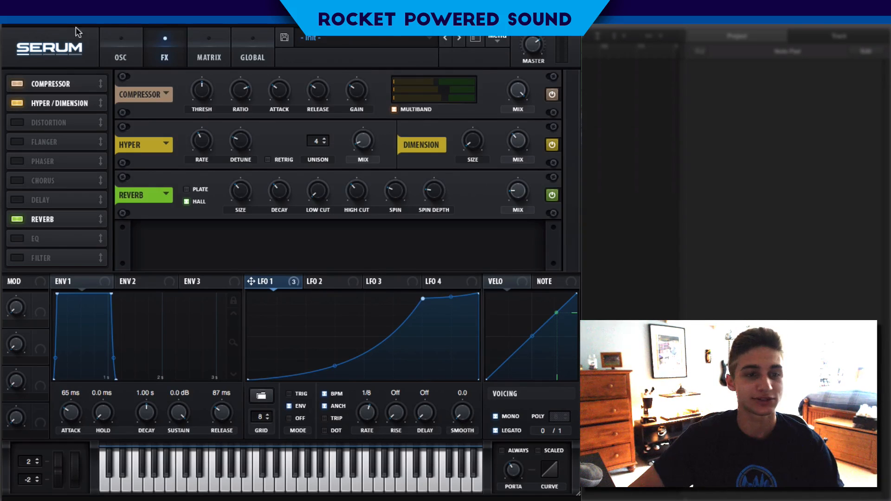
pyautogui.click(135, 56)
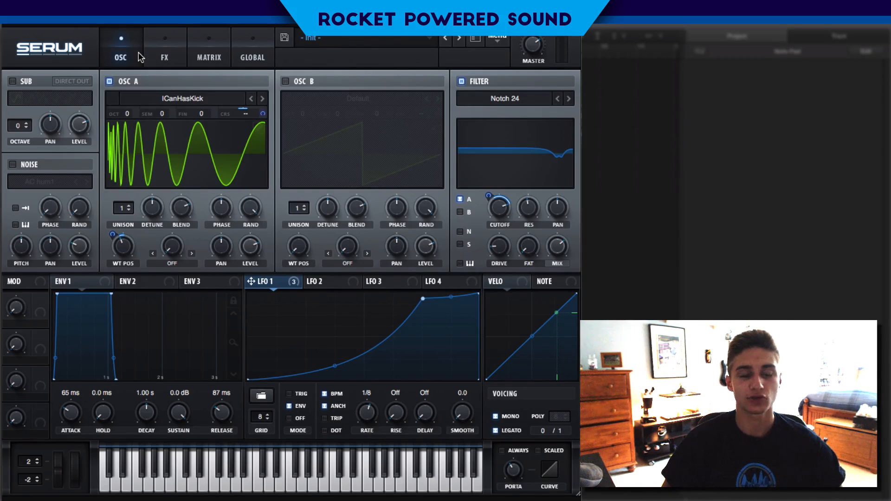